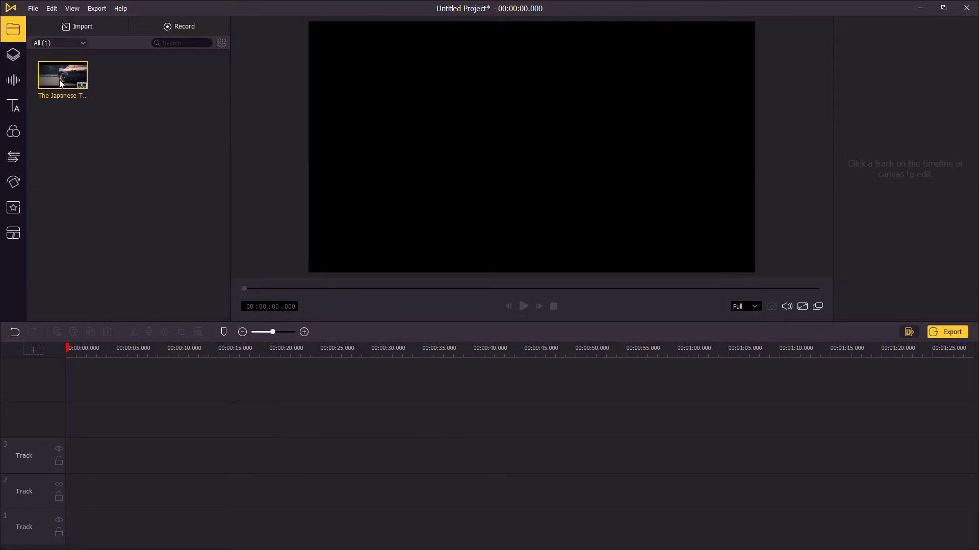
Add the car video to Track 3, keep the 1920×1080 settings, and set the playhead to 11.65 s.
mouse_move(59, 80)
mouse_down()
mouse_move(114, 455)
mouse_move(67, 463)
mouse_up()
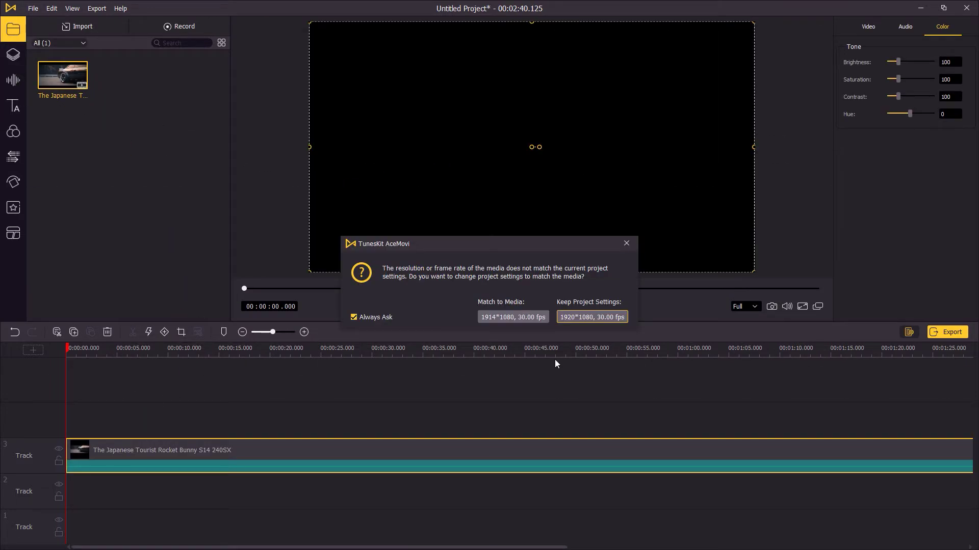
click(577, 318)
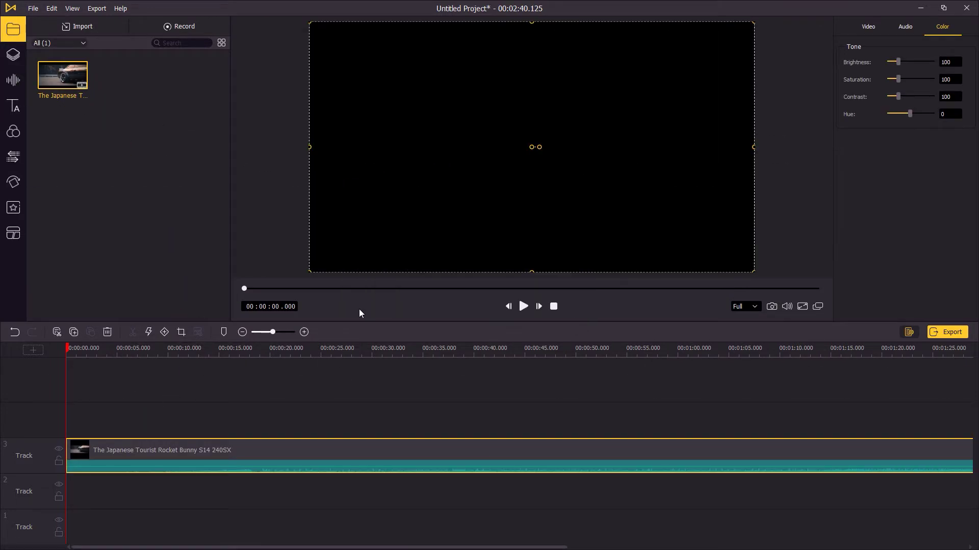
click(185, 349)
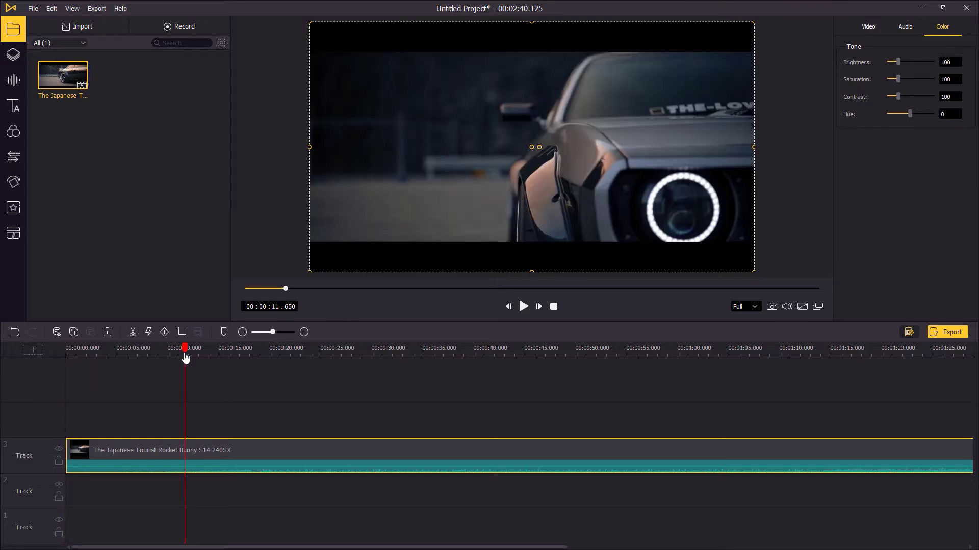
Split the car clip at 11.65 s and 38.46 s, then select the middle piece.
click(132, 335)
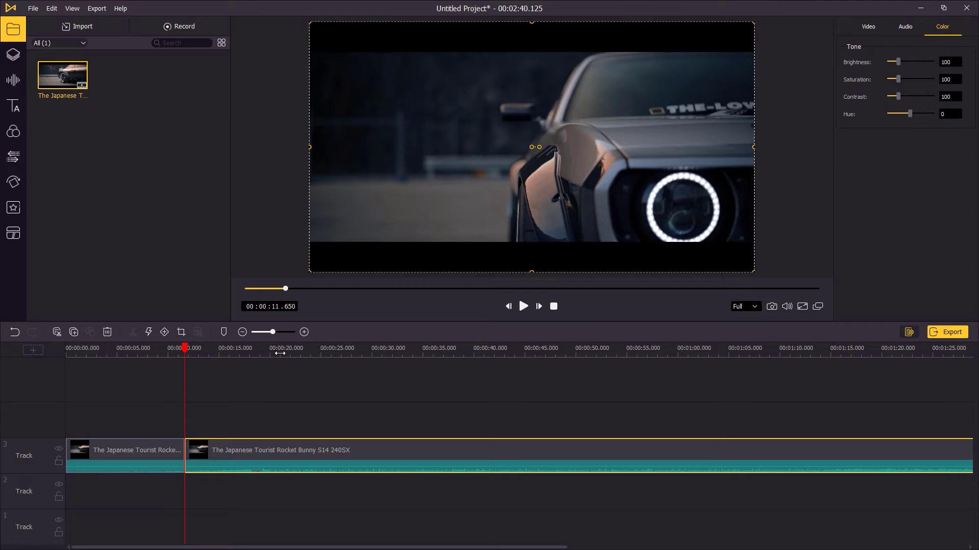
drag(279, 353, 233, 355)
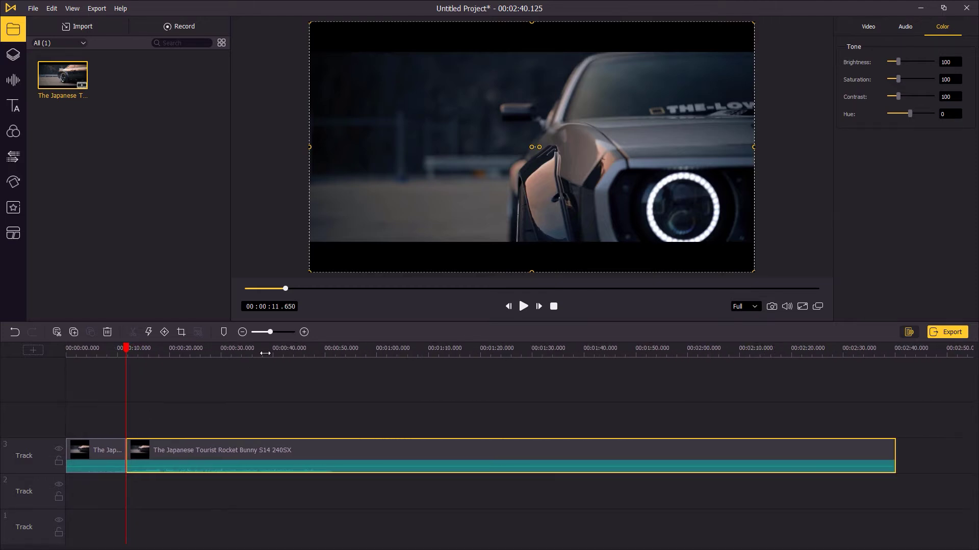
click(265, 352)
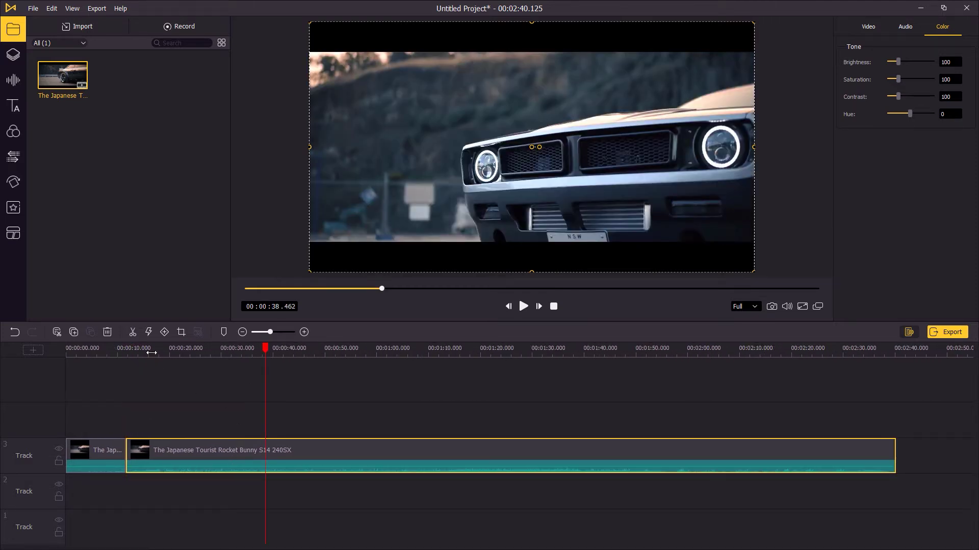
click(131, 334)
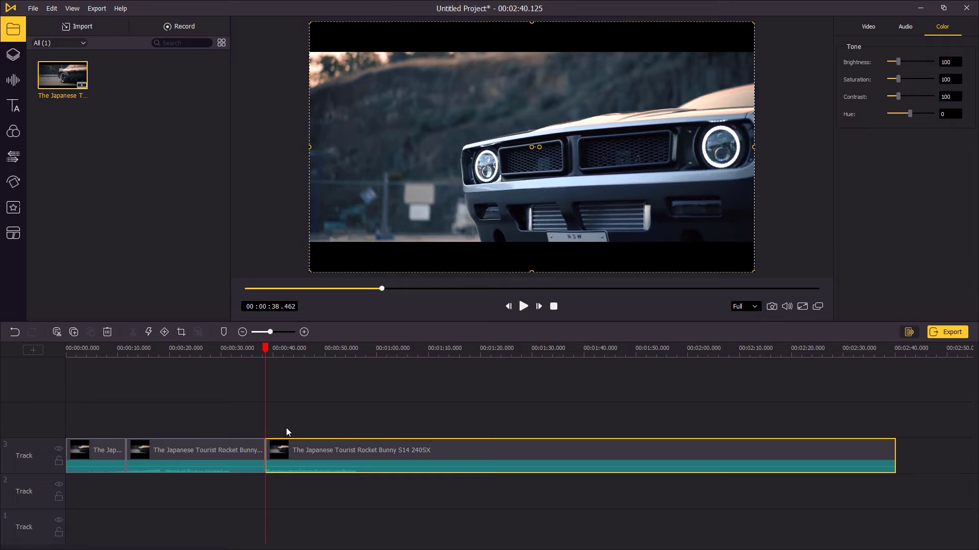
click(210, 448)
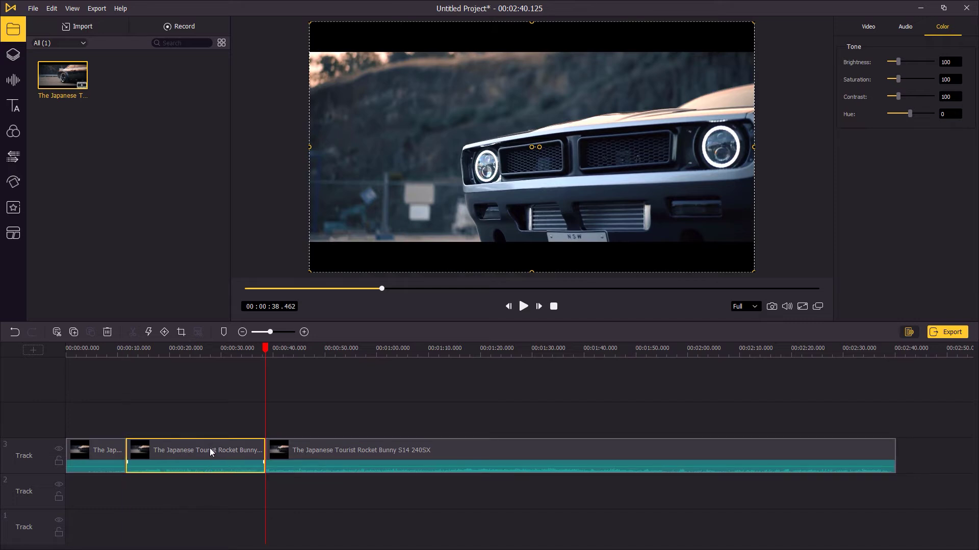
Ripple-delete the middle piece so the project shortens to about 2:13.
right_click(210, 448)
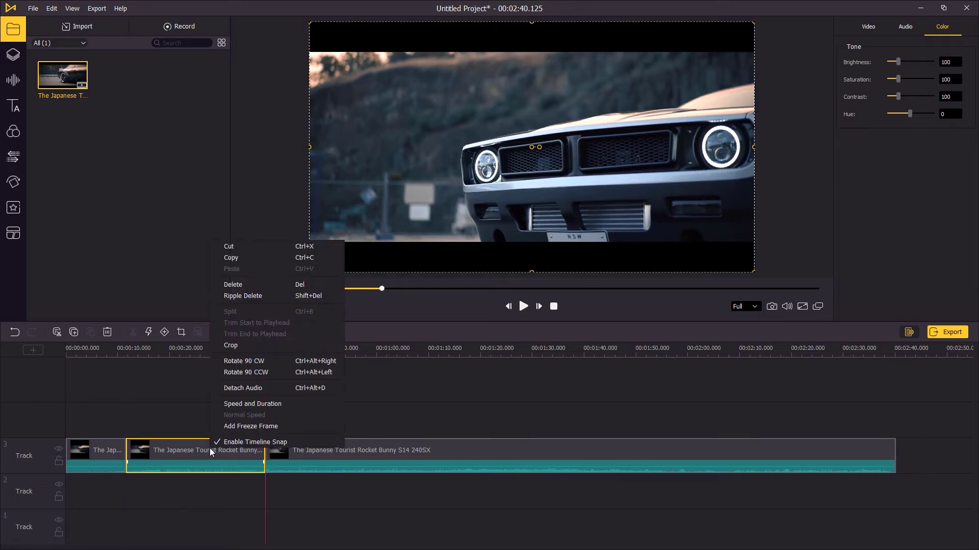
click(262, 297)
click(182, 450)
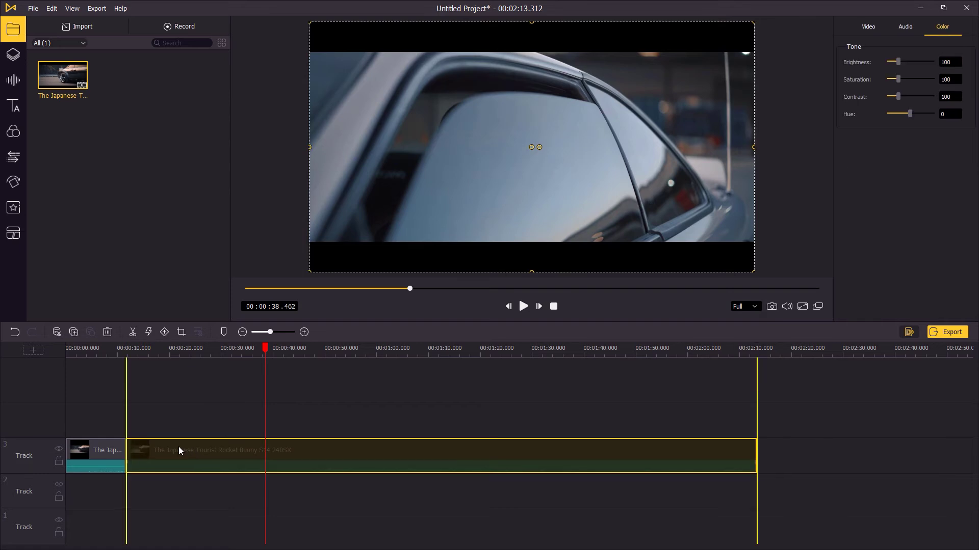
click(169, 406)
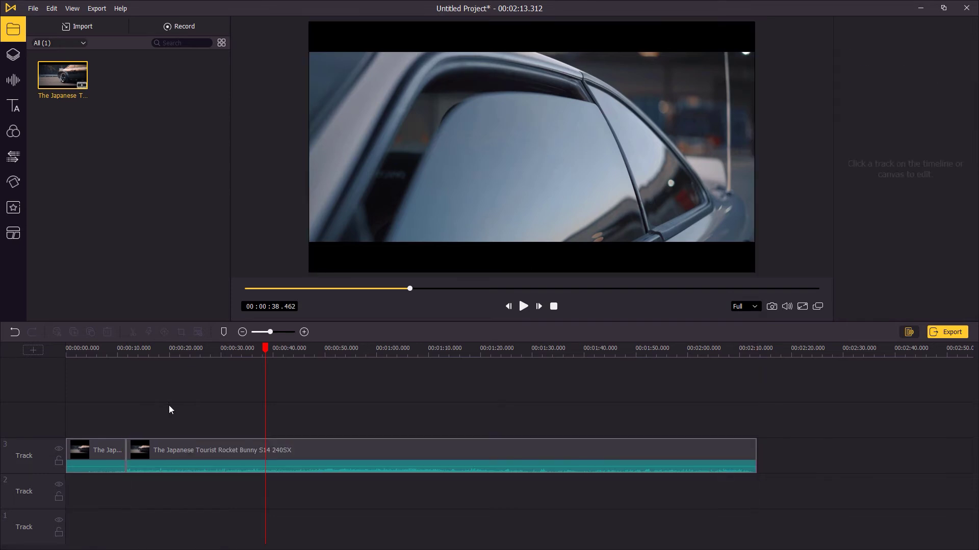
Trim both ends of the long clip, snap it left for a 48.9 s project, and export.
click(329, 449)
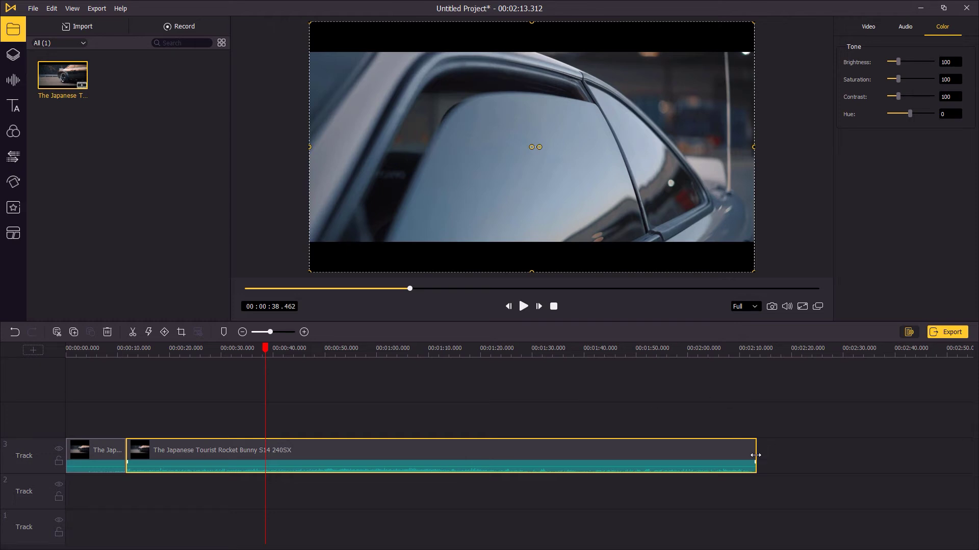
drag(756, 455, 397, 463)
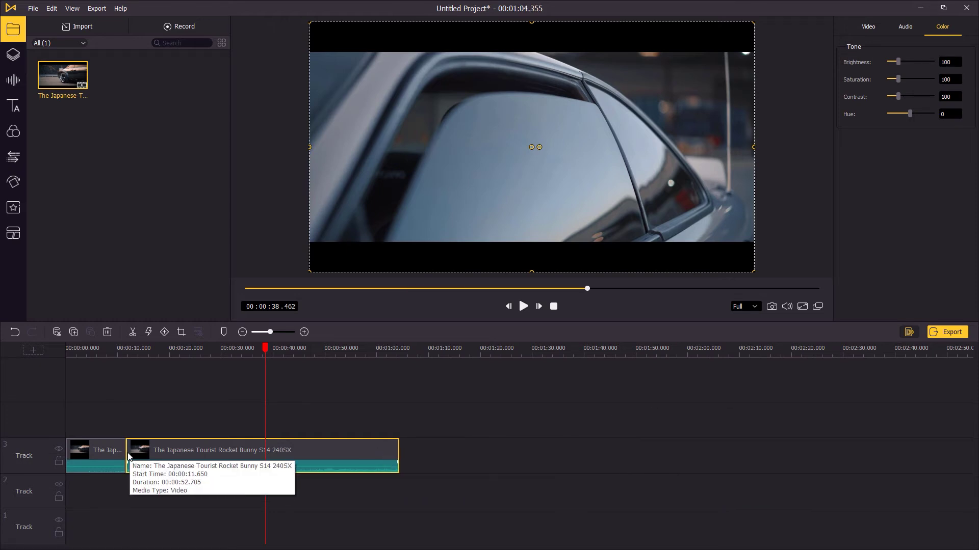
drag(127, 457, 207, 456)
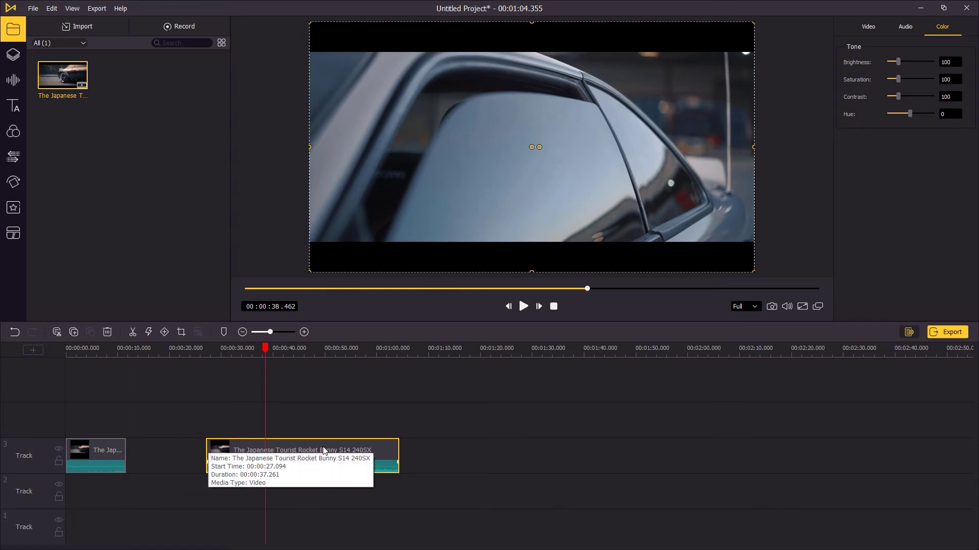
drag(332, 449, 258, 456)
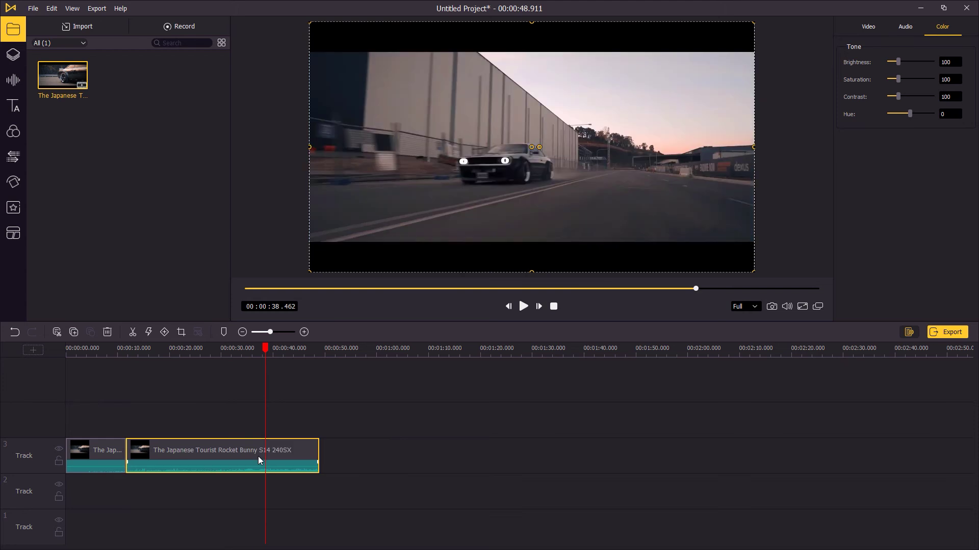
click(936, 333)
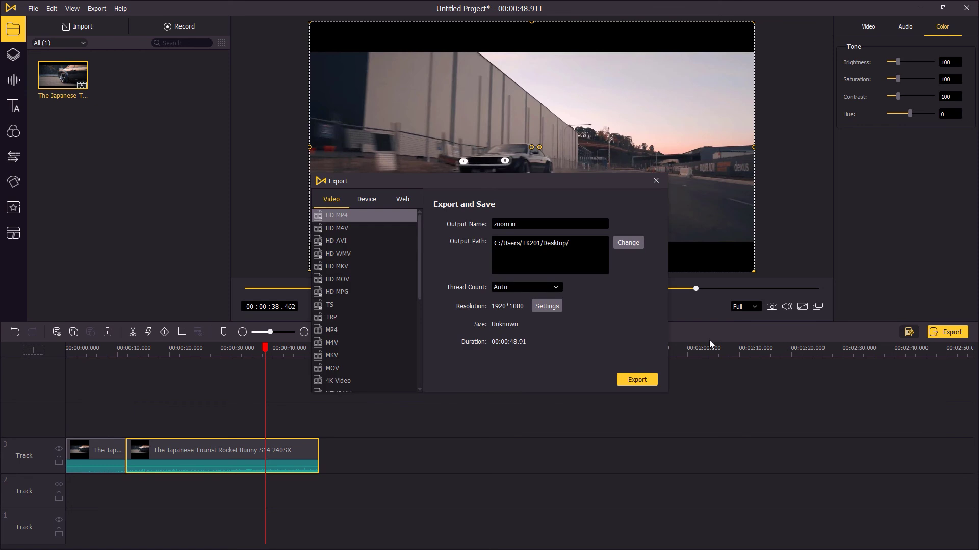
click(643, 385)
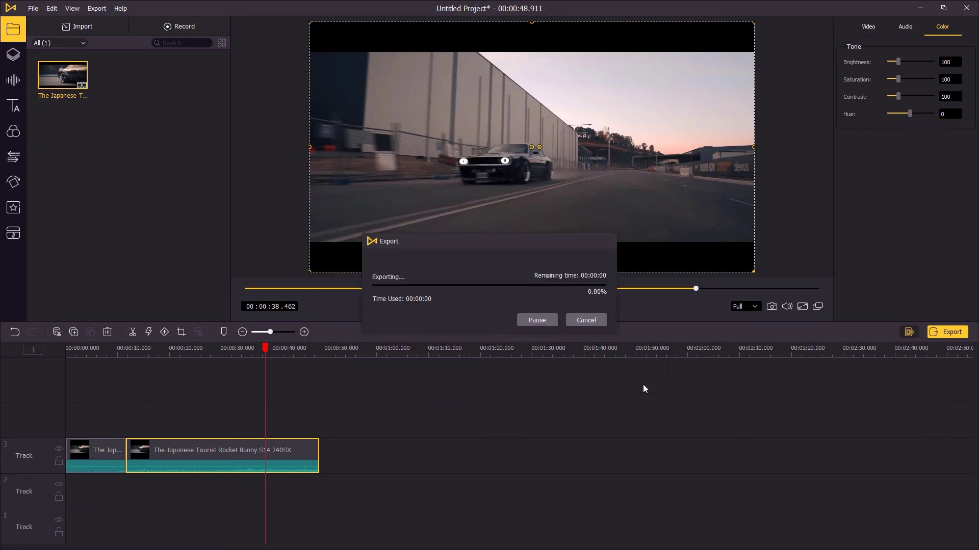